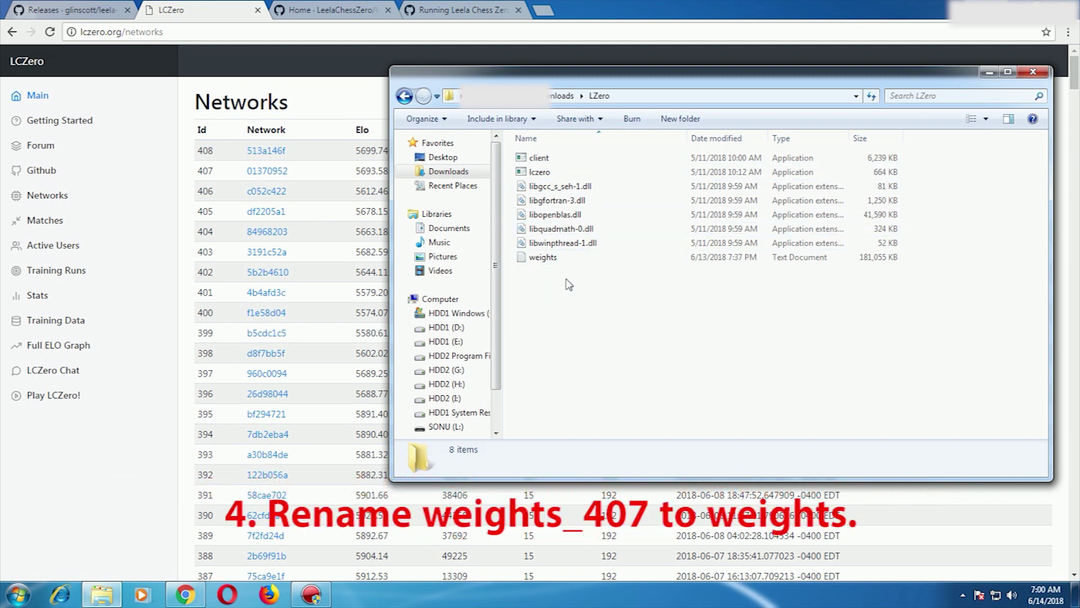
- Open the weights_407.txt archive from Downloads, then go into the LZero folder
left_click(404, 95)
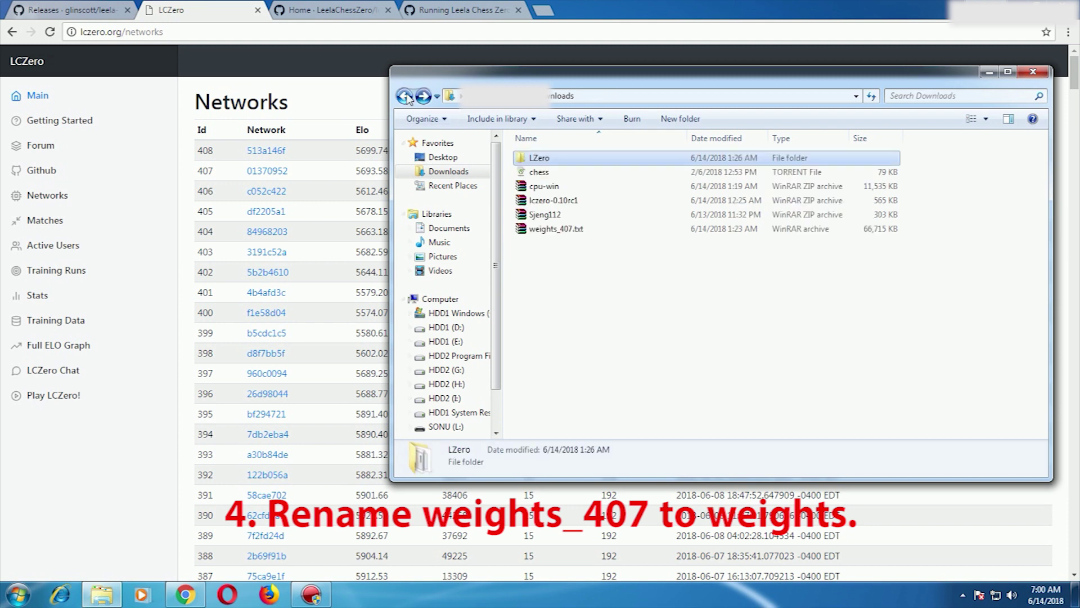
double_click(567, 230)
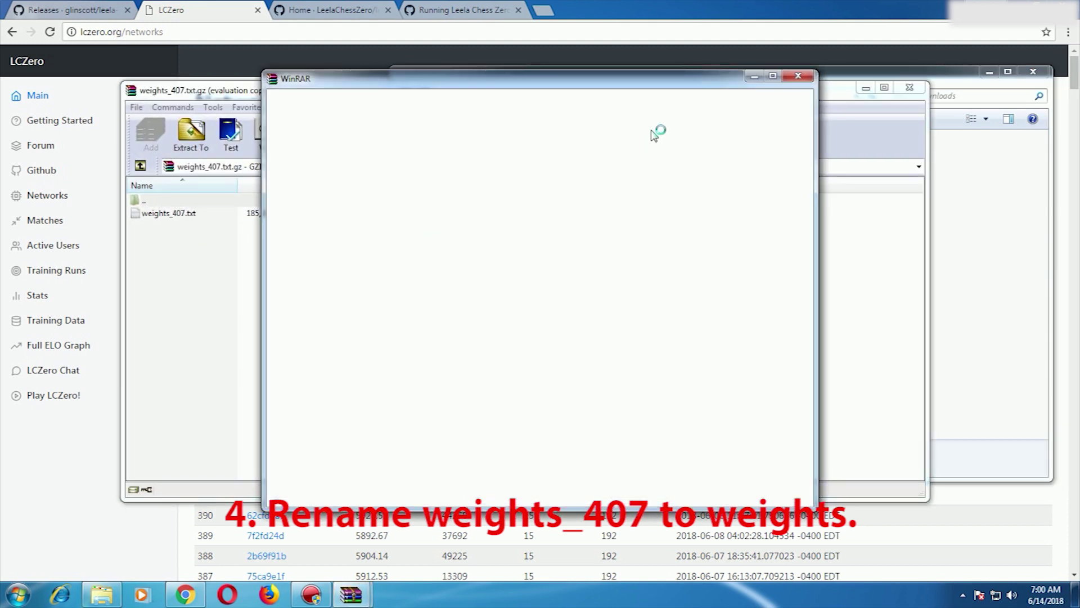
left_click(799, 77)
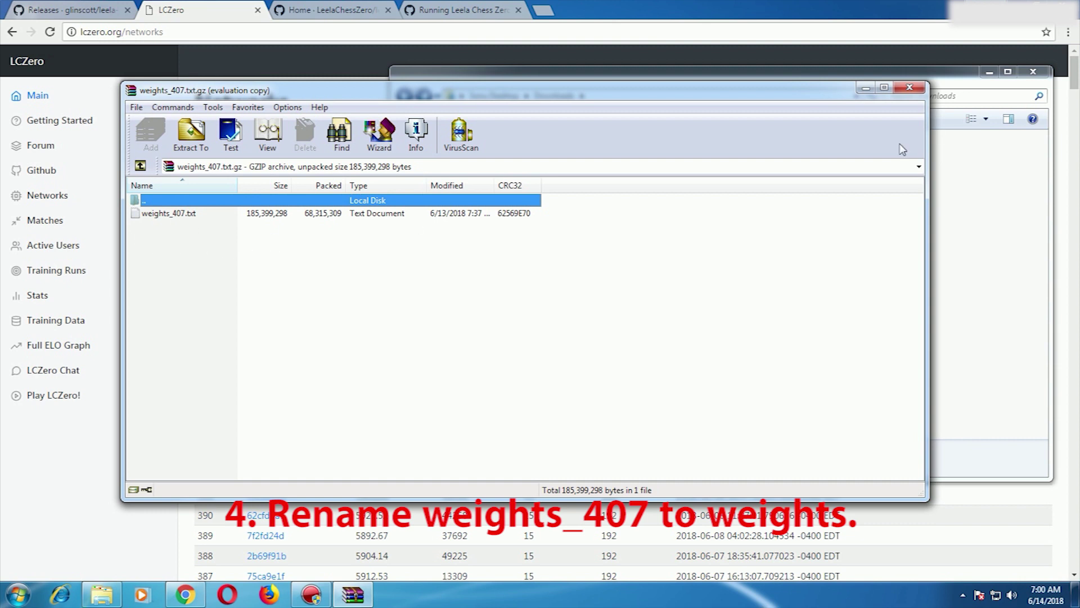
left_click(909, 90)
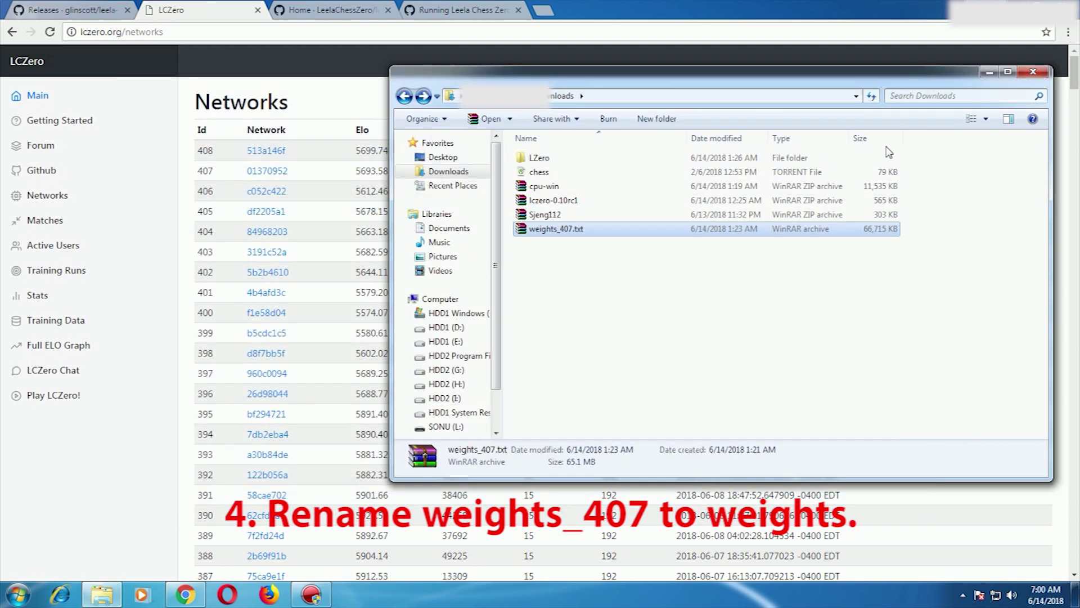
double_click(576, 163)
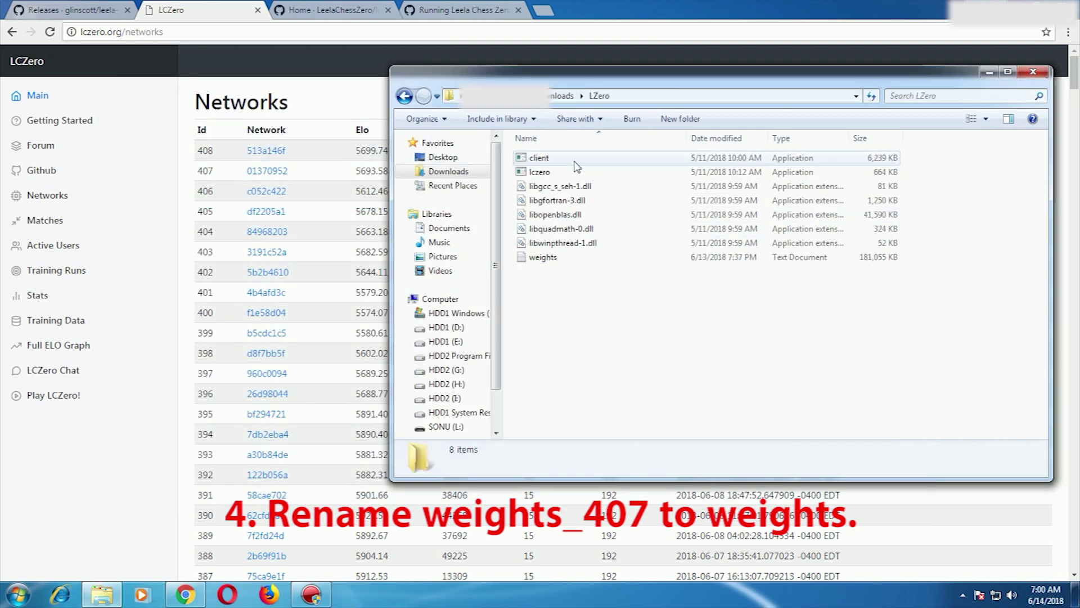
- Rename the 181,055 KB network file in LZero to 'weights', then bring up the Start menu
left_click(564, 260)
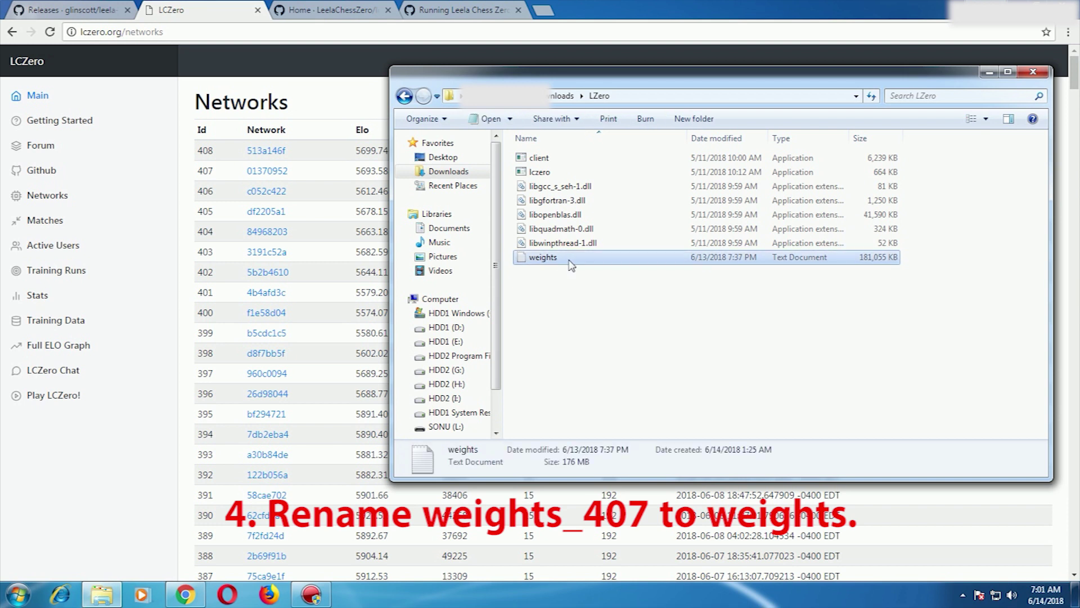
left_click(569, 261)
left_click(571, 257)
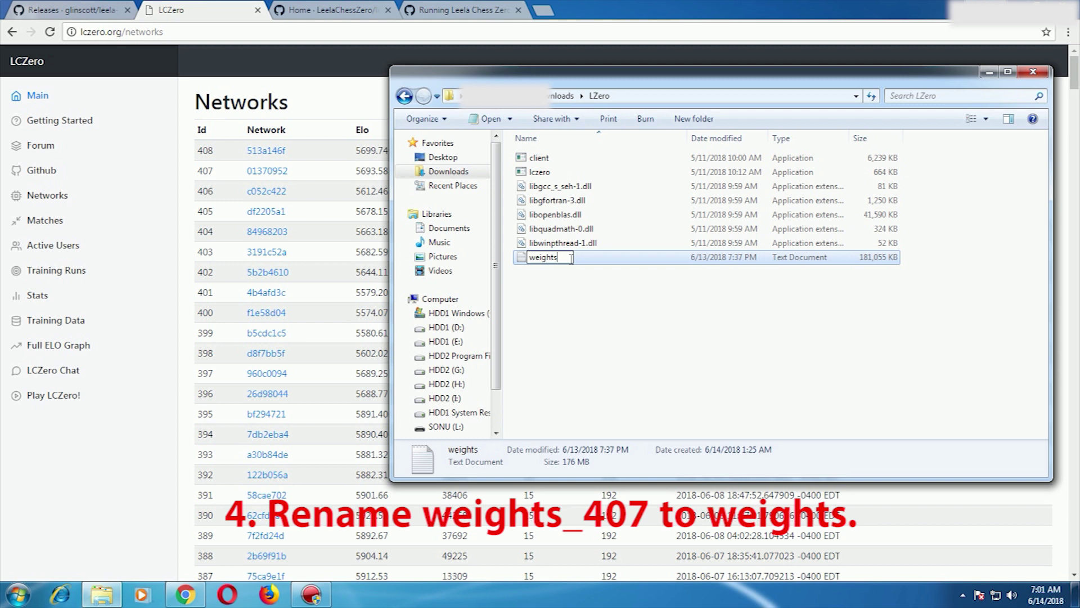
type("_407")
key("BackSpace")
key("BackSpace")
key("BackSpace")
key("BackSpace")
left_click(589, 328)
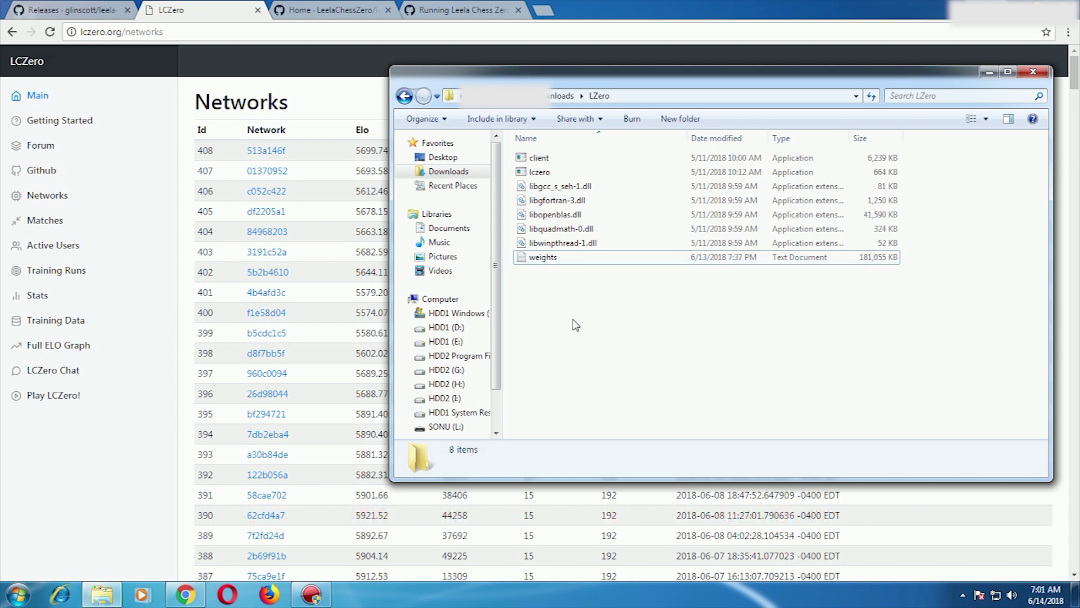
left_click(17, 594)
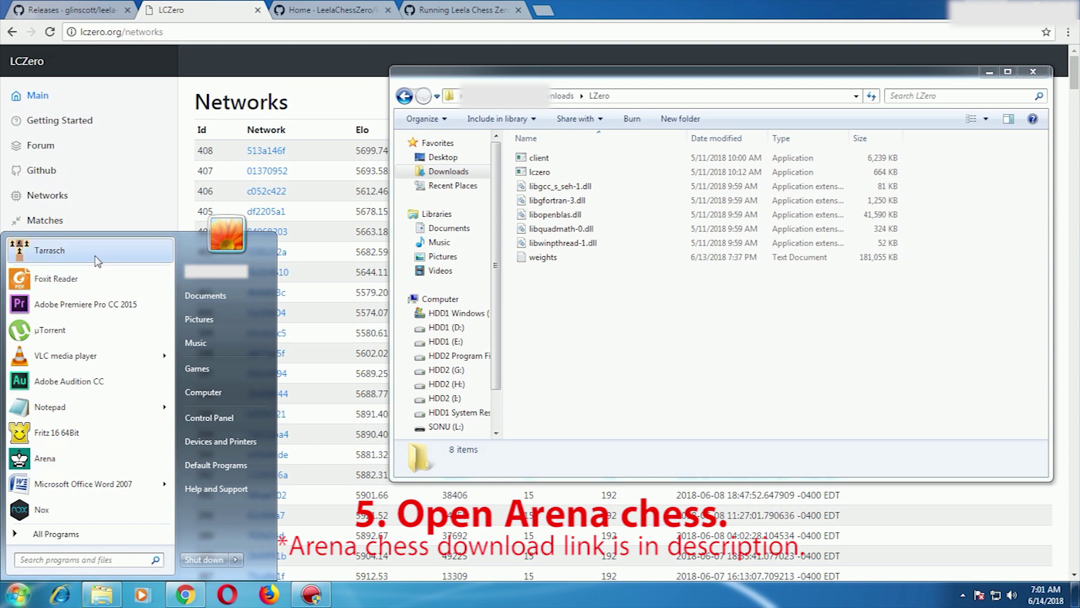
- Launch Arena and pick Downloads\LZero\lczero as the new engine to install
left_click(90, 467)
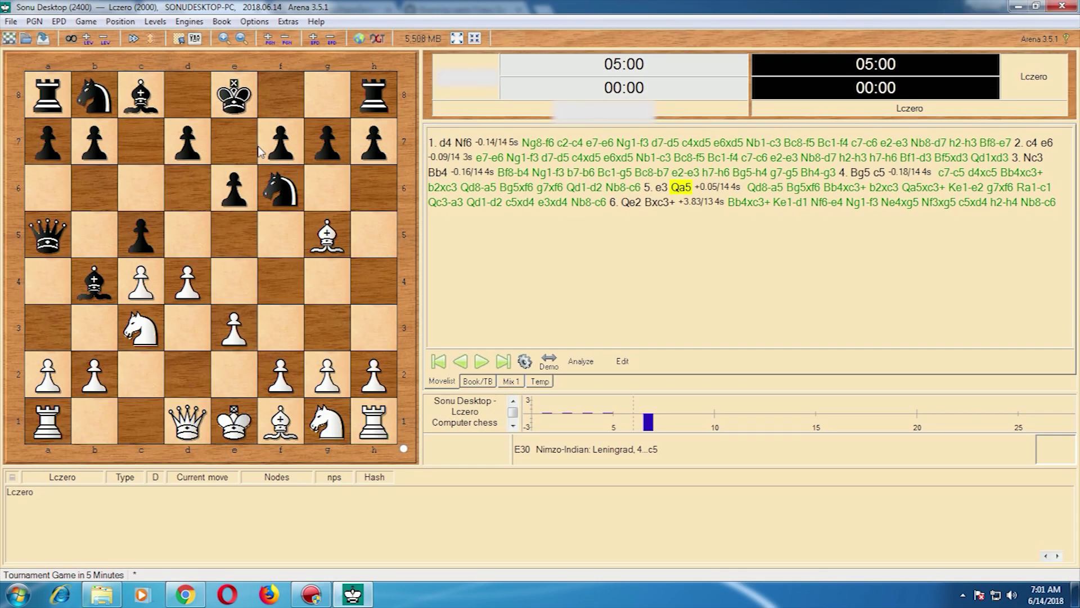
left_click(190, 22)
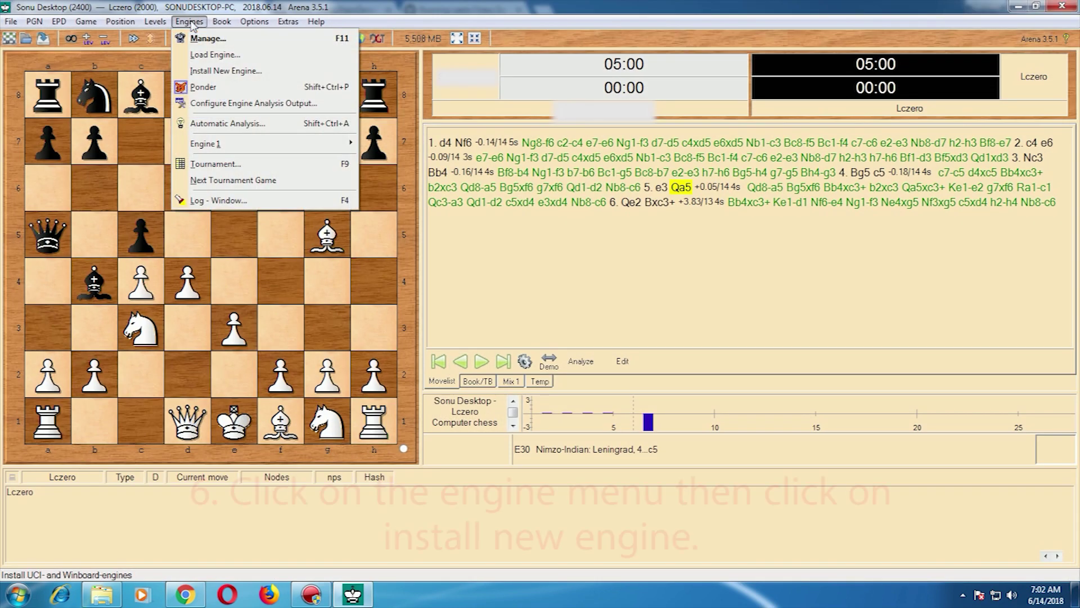
left_click(227, 72)
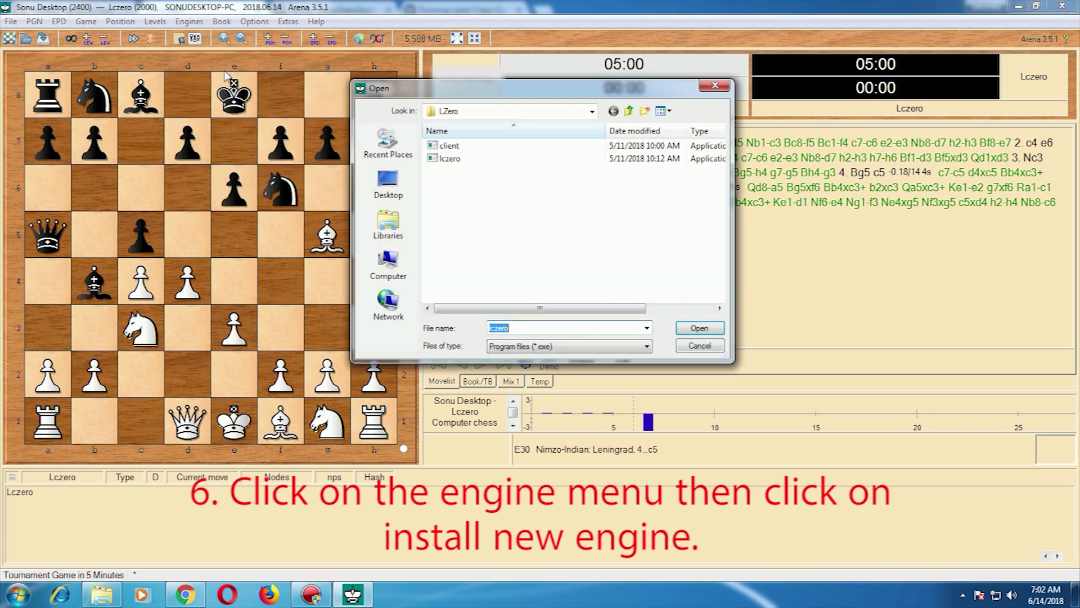
left_click(593, 112)
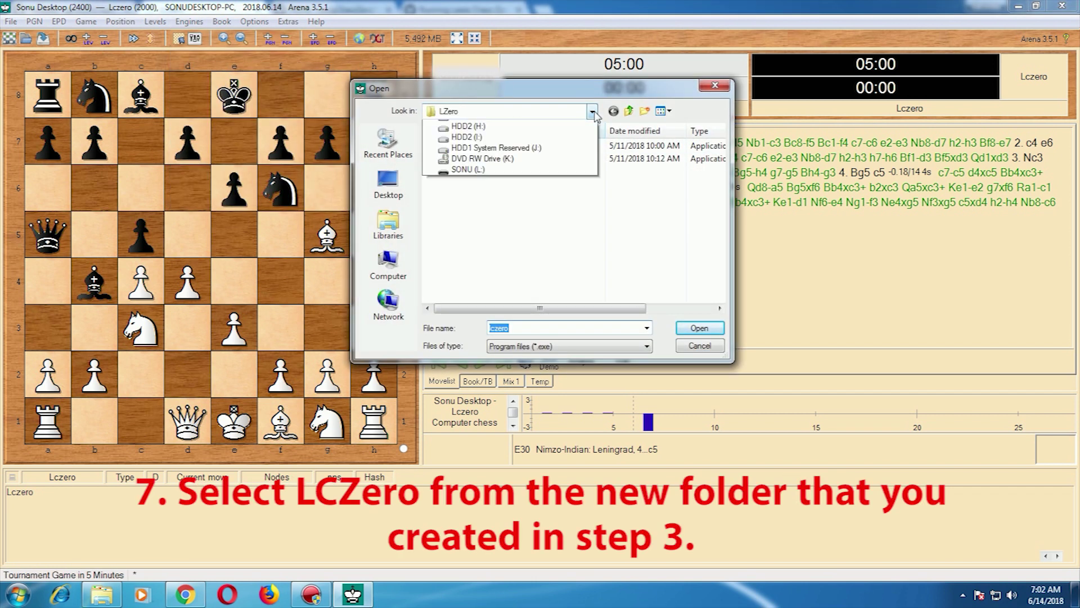
left_click(483, 188)
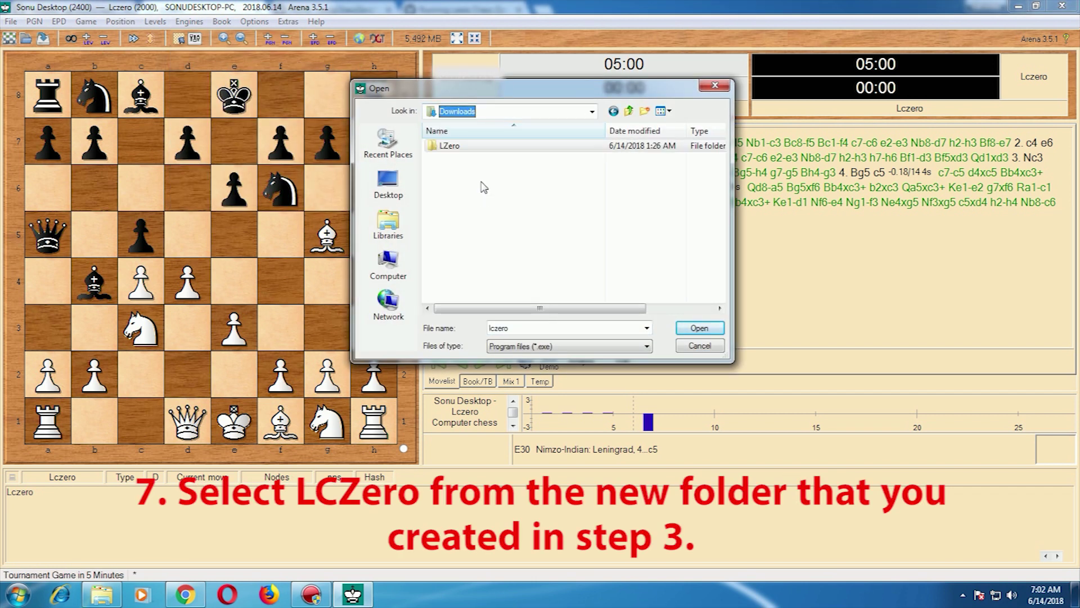
double_click(454, 148)
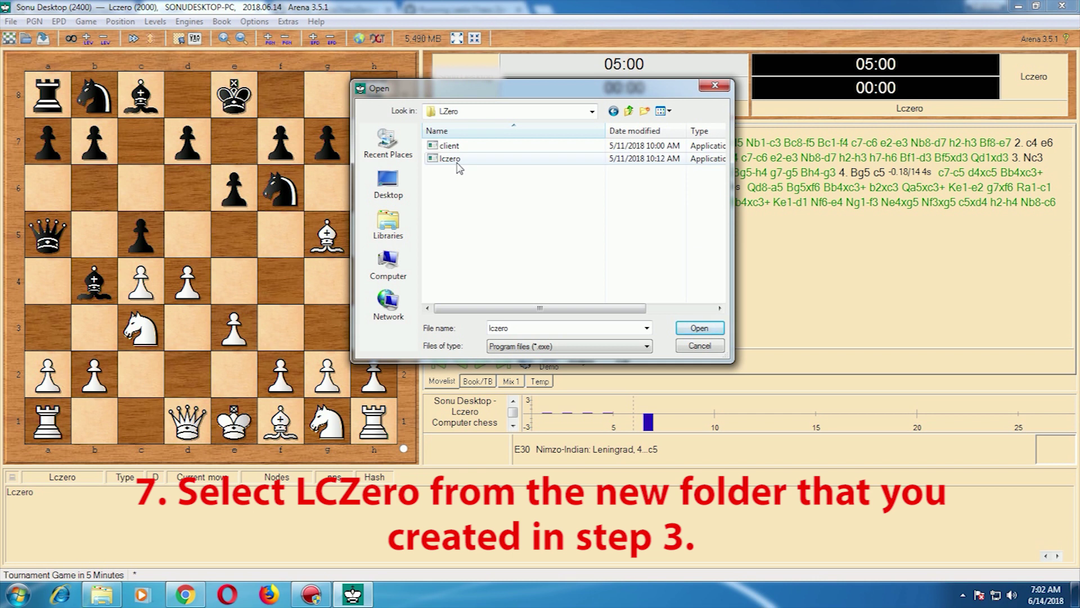
left_click(457, 163)
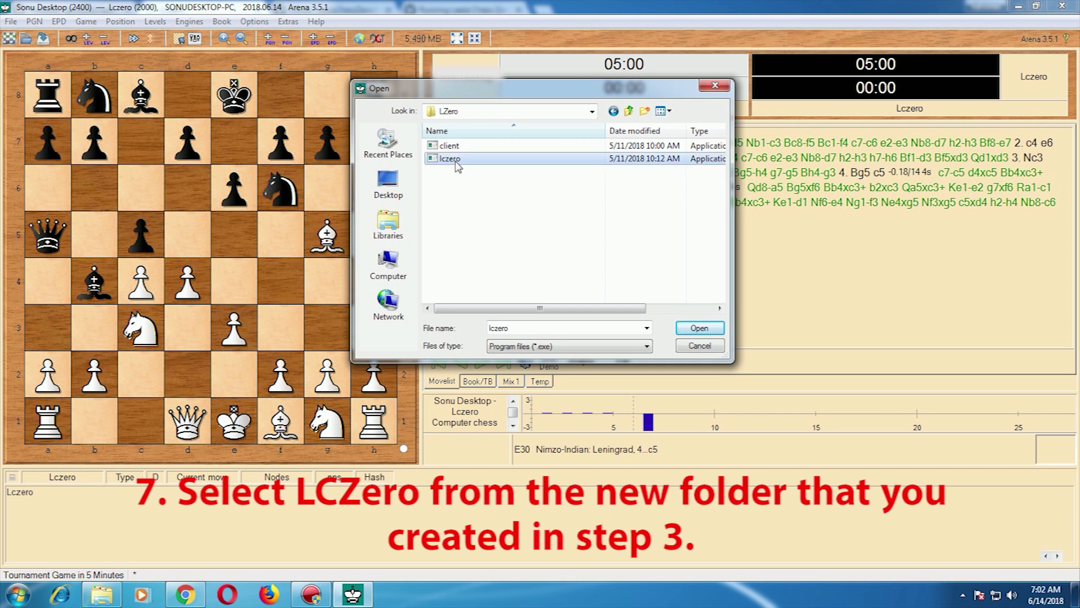
left_click(699, 328)
left_click_drag(324, 173, 492, 162)
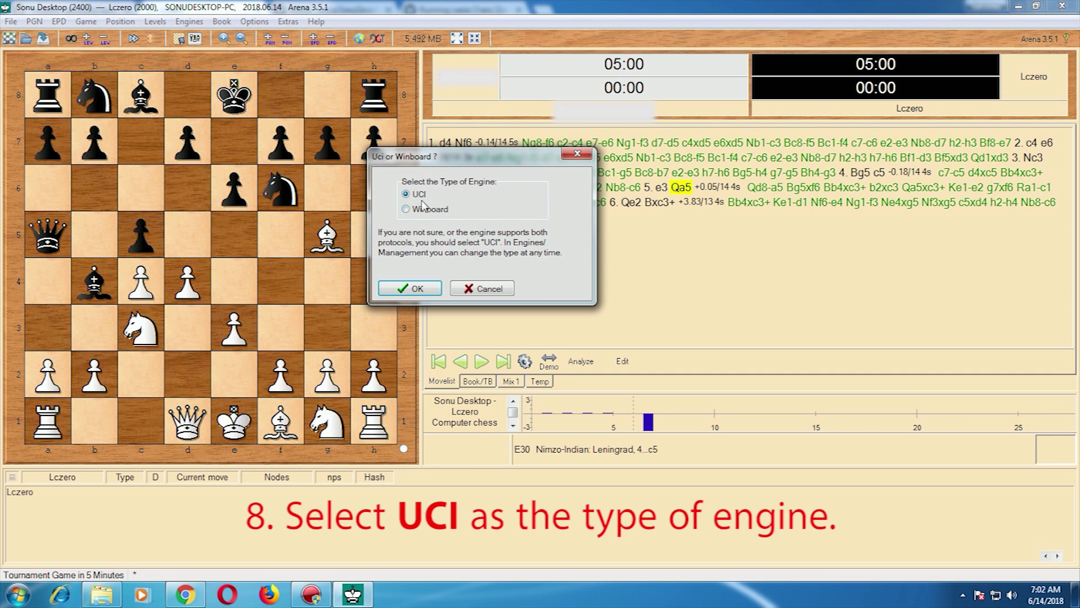
- Keep UCI as the engine type and confirm starting Lczero
left_click(419, 289)
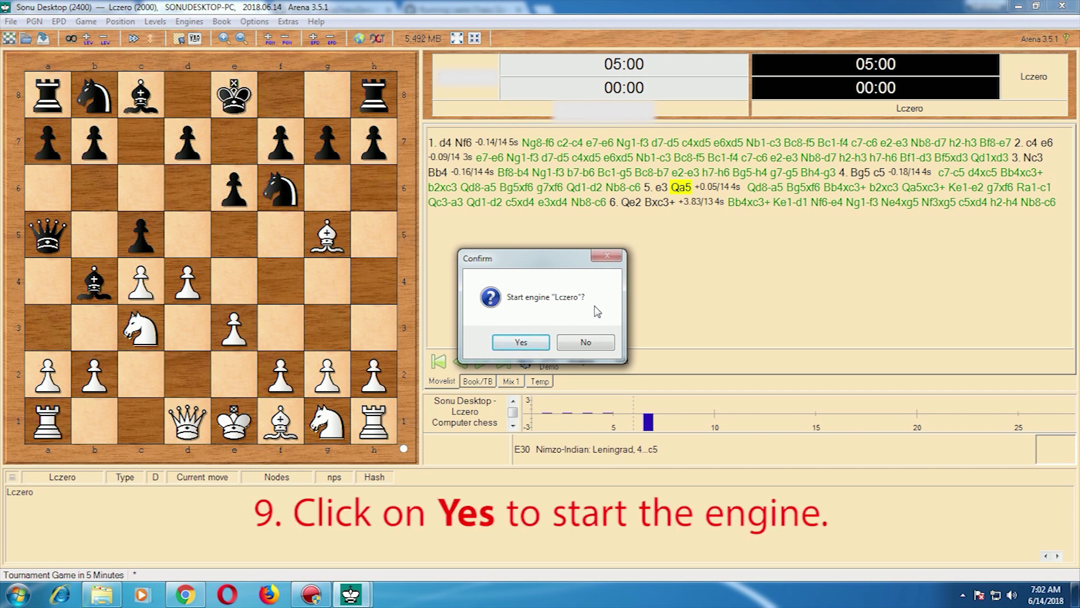
left_click(521, 341)
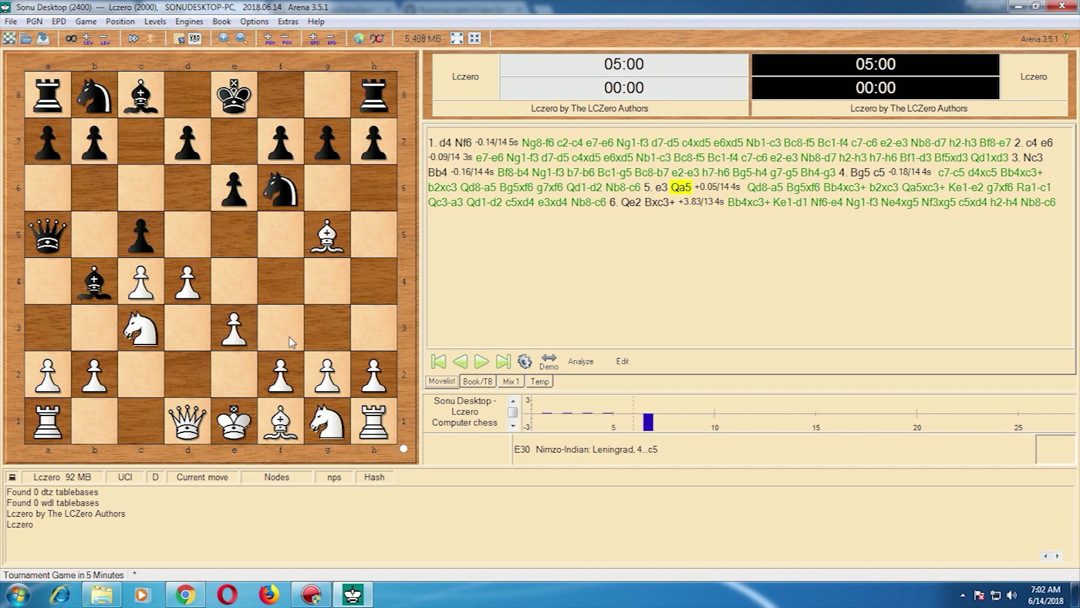
left_click(11, 22)
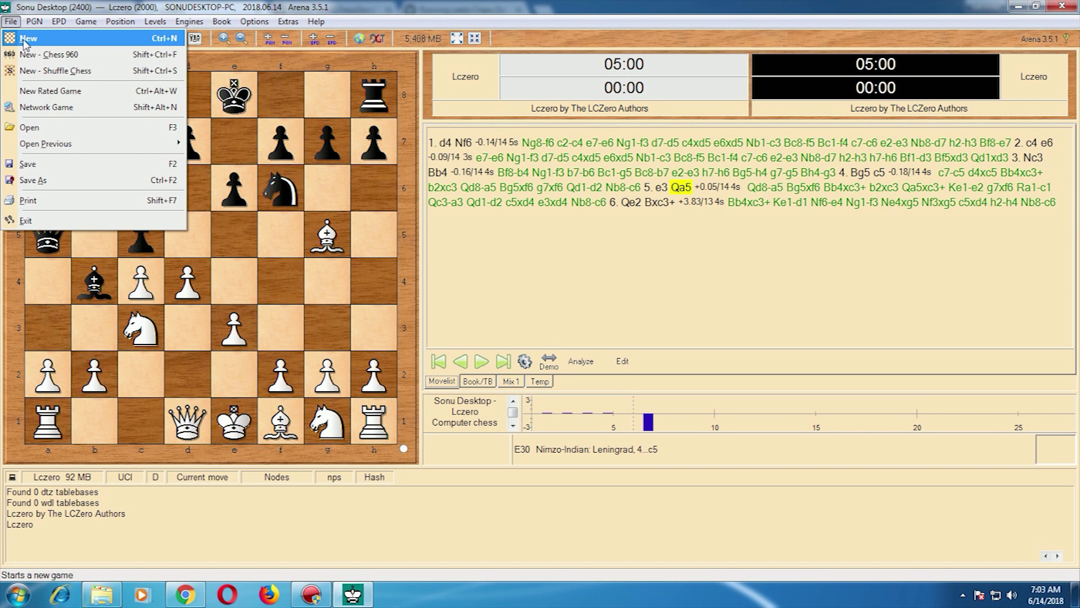
- Start a new game, play d4, c4, Nc3 and Bd2, then switch to lczero.org's Networks page
left_click(25, 39)
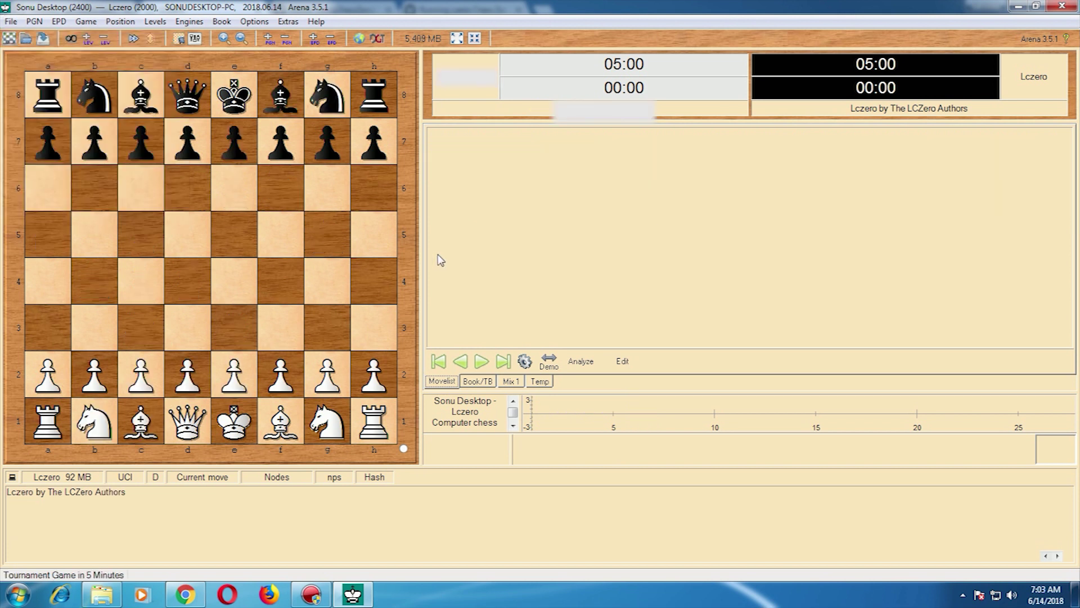
left_click_drag(189, 378, 190, 294)
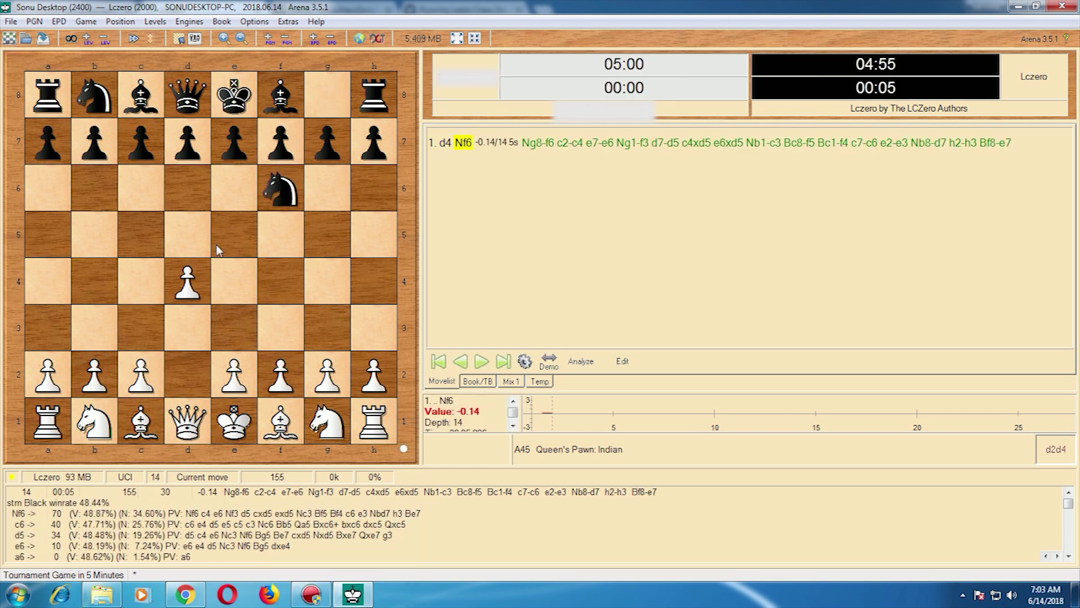
left_click_drag(140, 375, 141, 284)
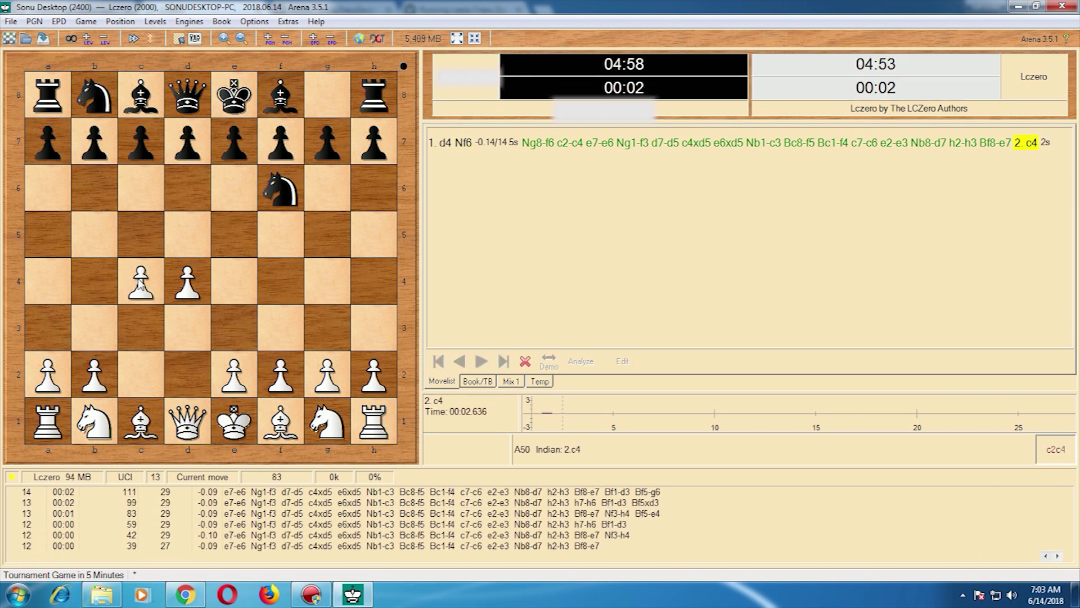
left_click_drag(101, 433, 143, 336)
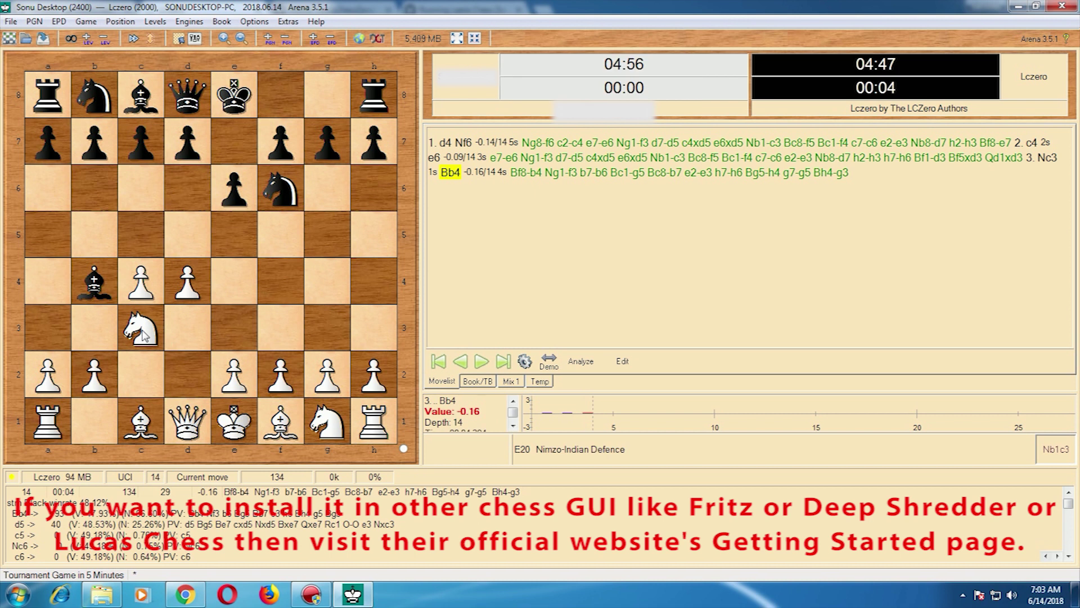
left_click_drag(141, 423, 189, 373)
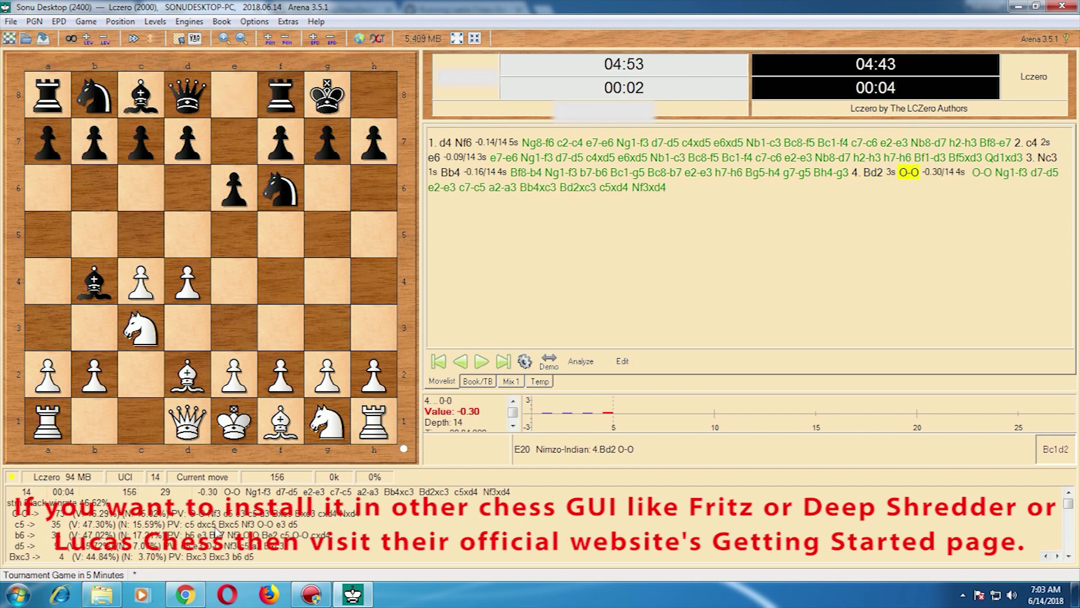
mouse_move(183, 599)
left_click(236, 495)
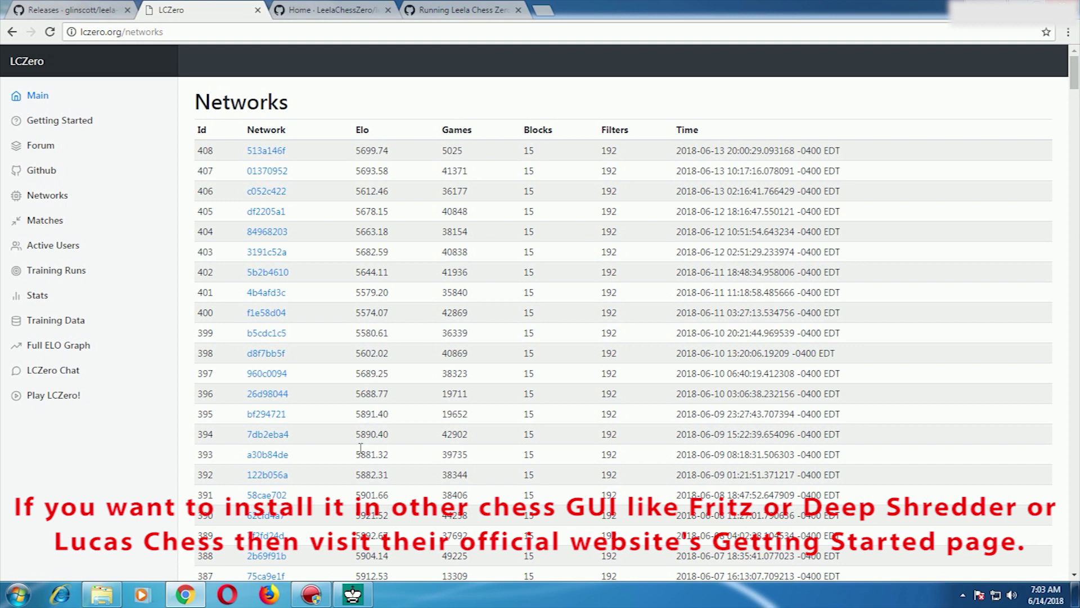
- Glance at the Arena game, then switch to the Running Leela Chess Zero wiki tab
mouse_move(353, 601)
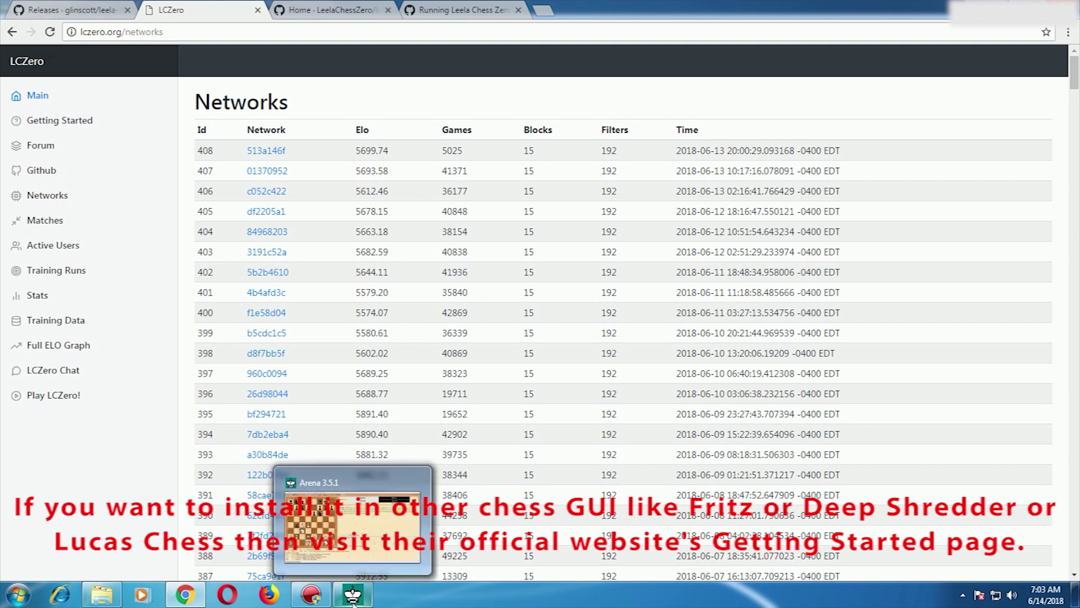
left_click(352, 598)
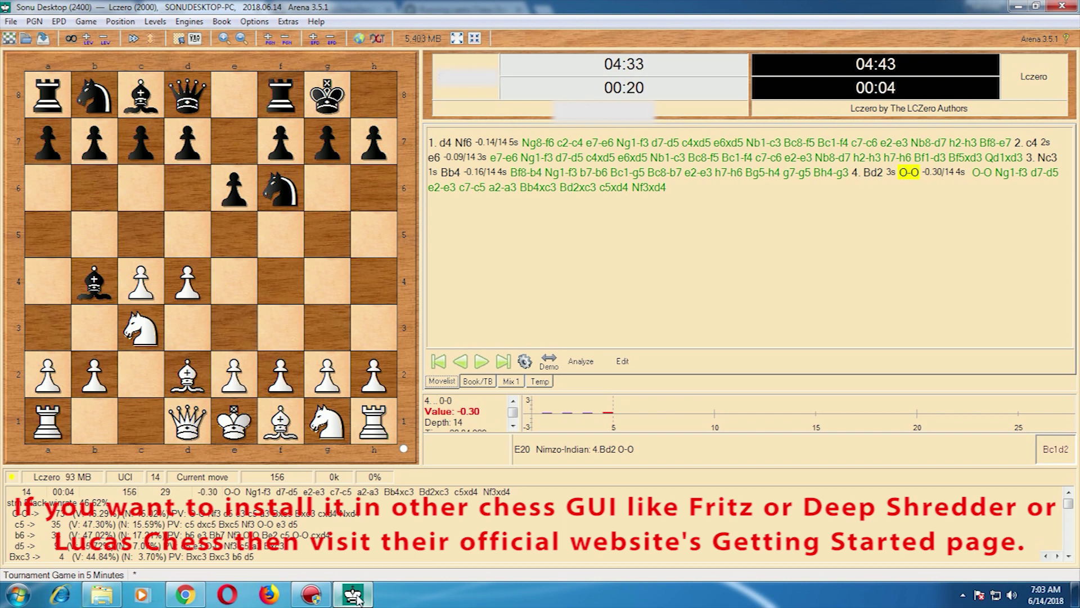
left_click(354, 598)
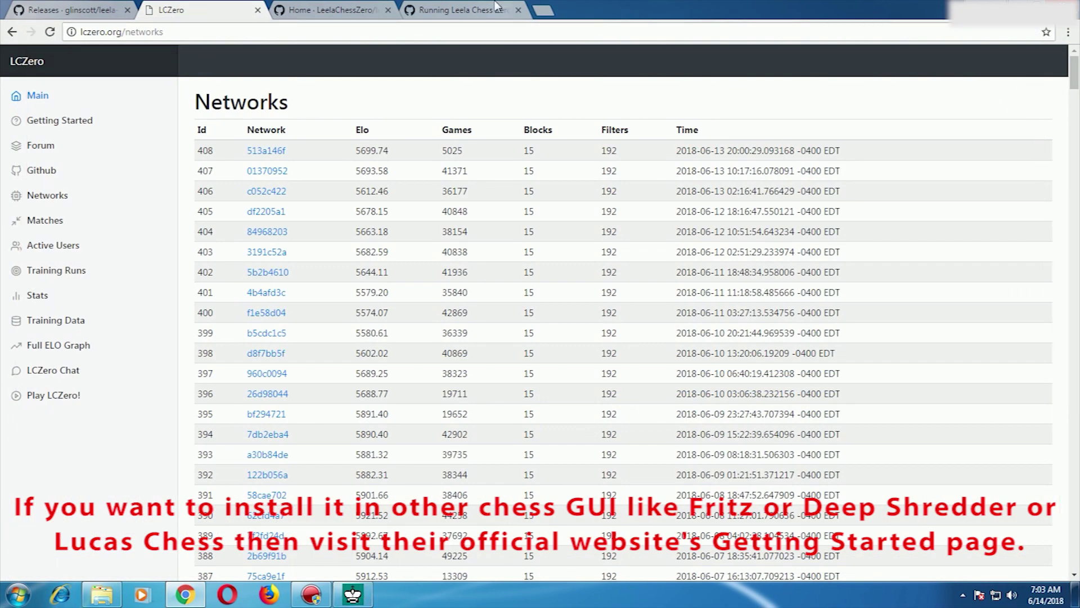
left_click(424, 8)
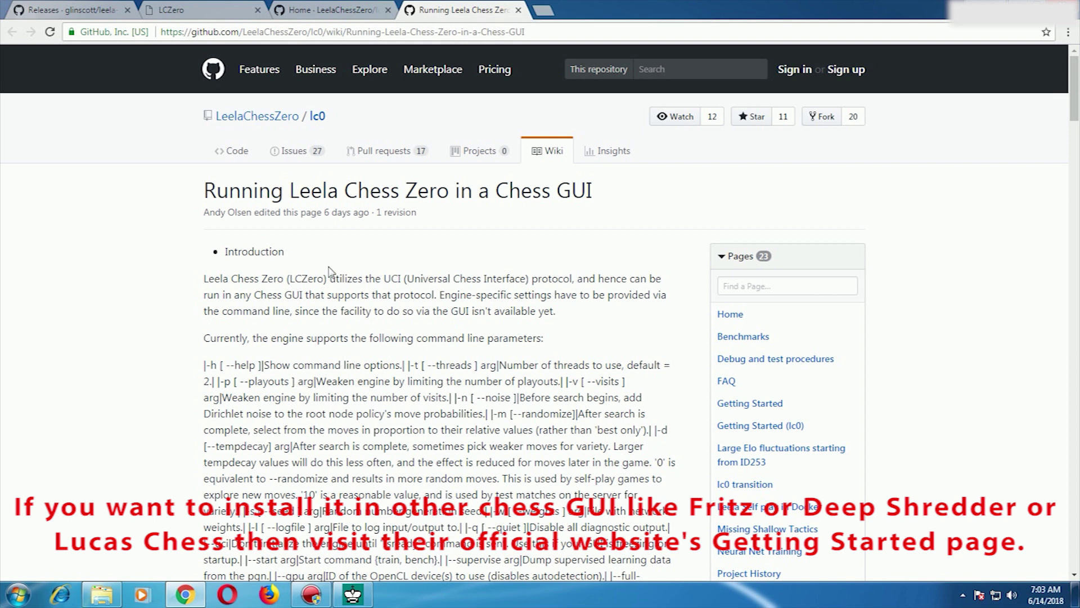
scroll(376, 266, "down", 2)
scroll(376, 267, "up", 2)
left_click_drag(160, 32, 528, 28)
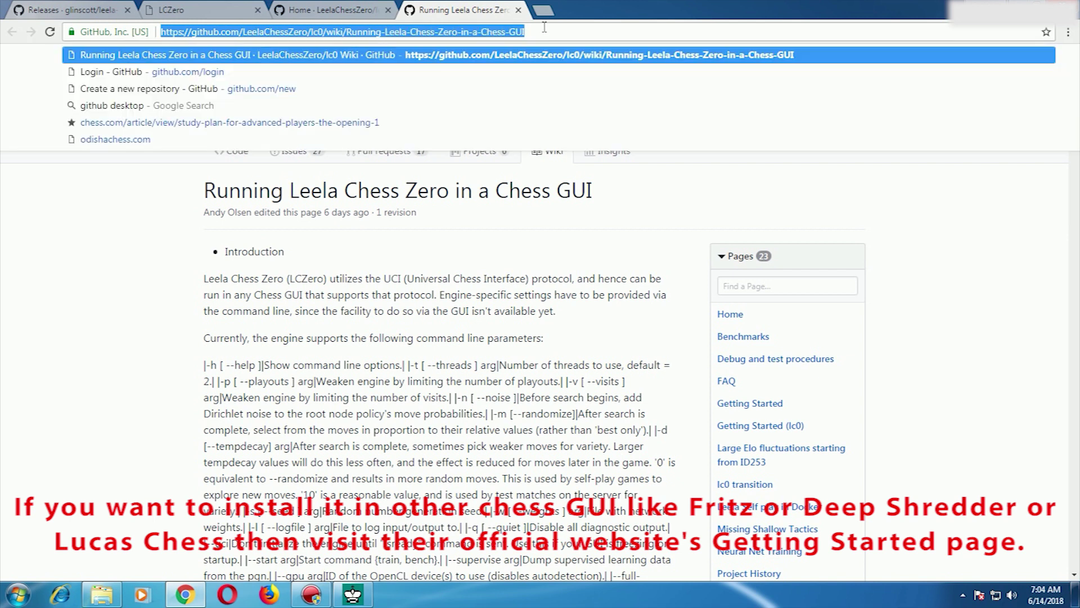
left_click(545, 27)
left_click(184, 325)
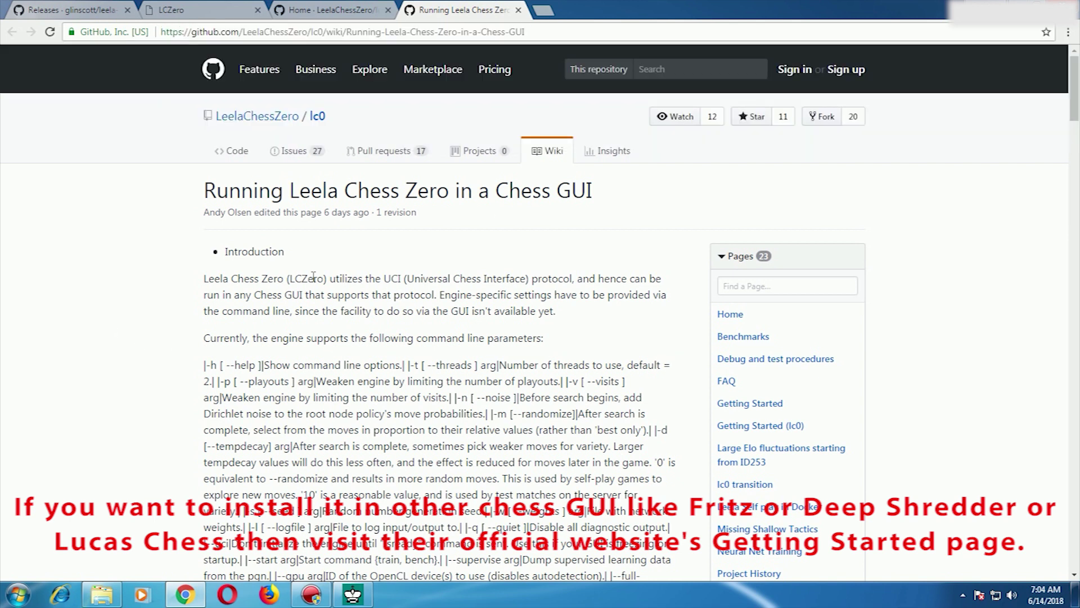
- Scroll down the wiki page to the Arena configuration section and optional Lc0 logo
scroll(313, 276, "down", 5)
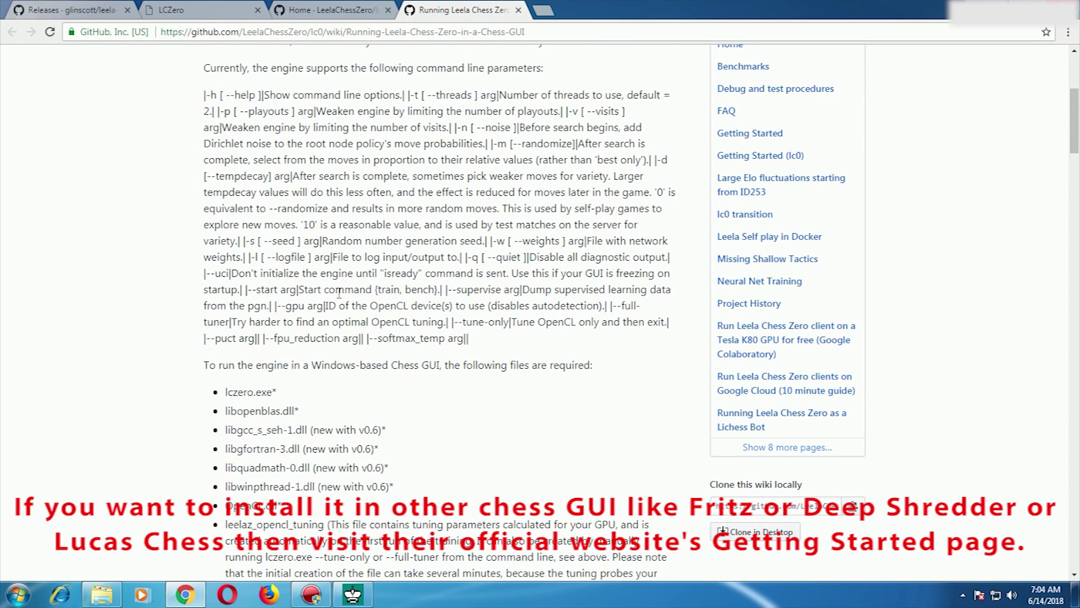
scroll(339, 295, "down", 15)
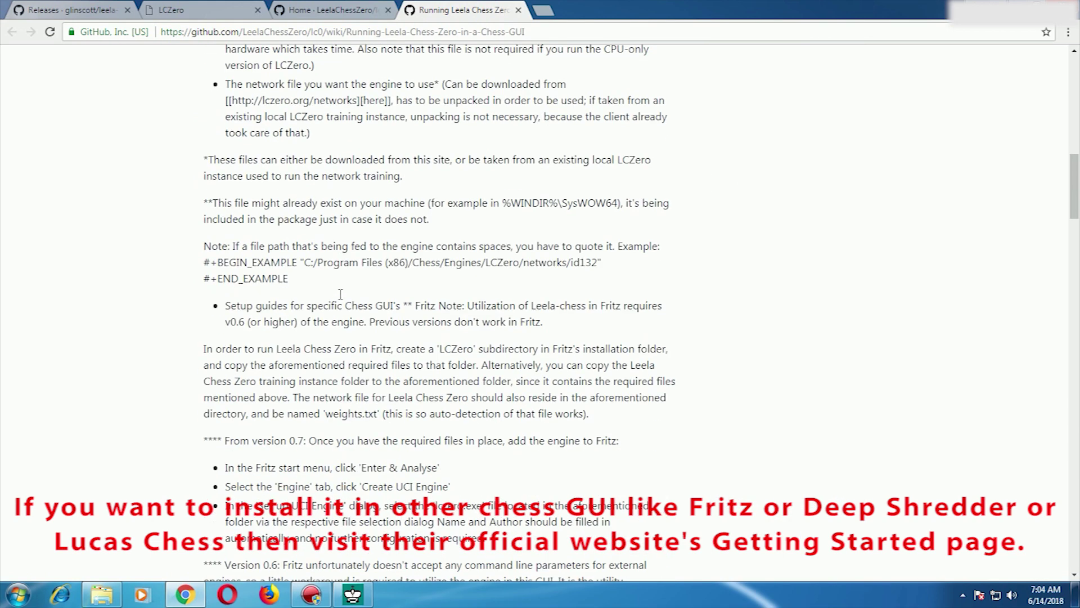
scroll(340, 297, "down", 3)
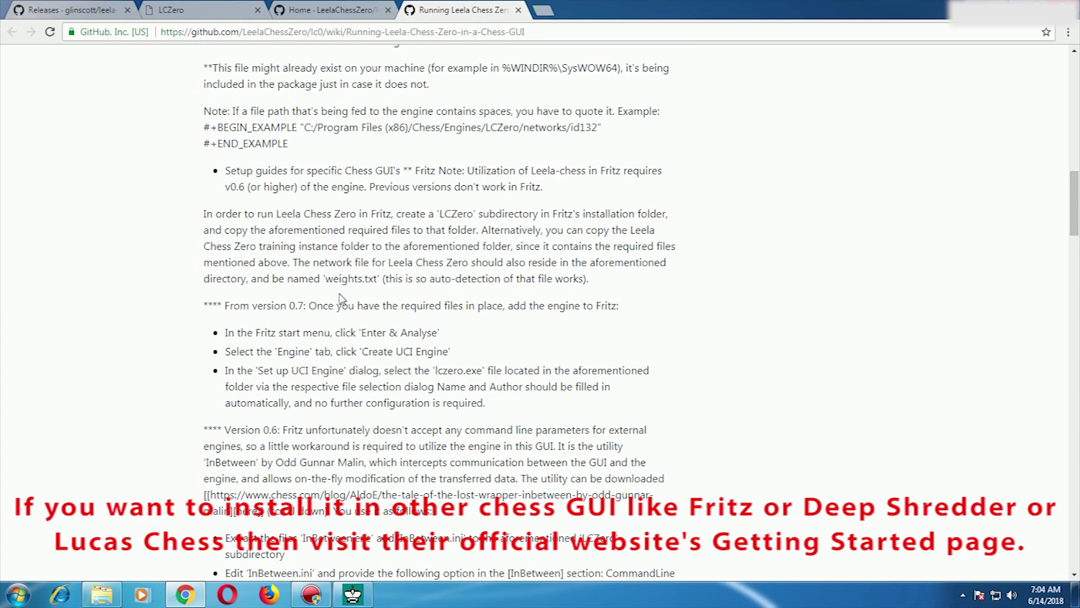
scroll(340, 298, "down", 2)
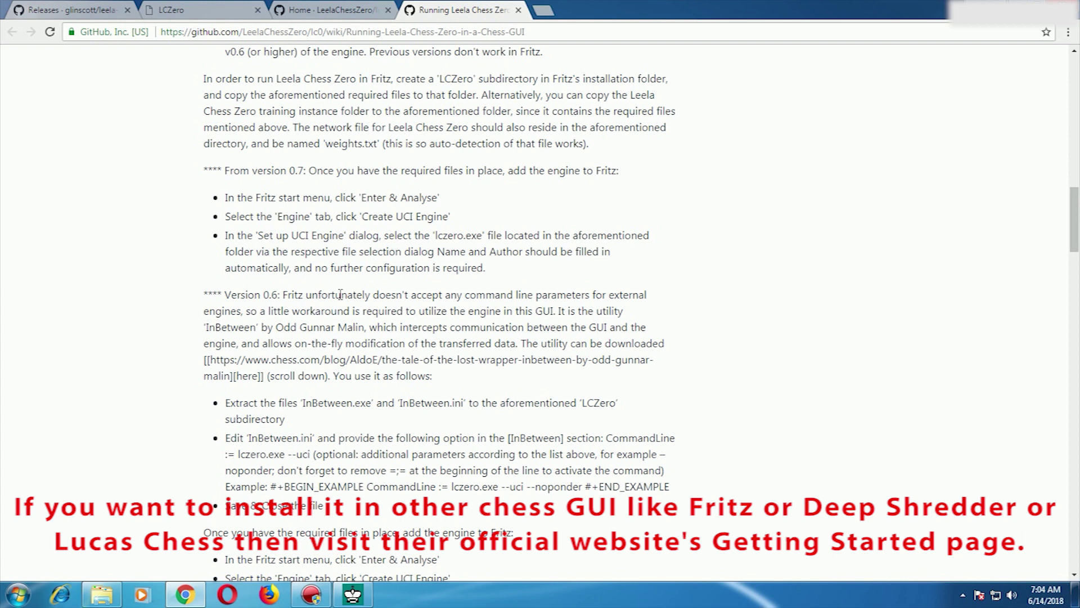
scroll(340, 294, "down", 2)
scroll(340, 299, "down", 1)
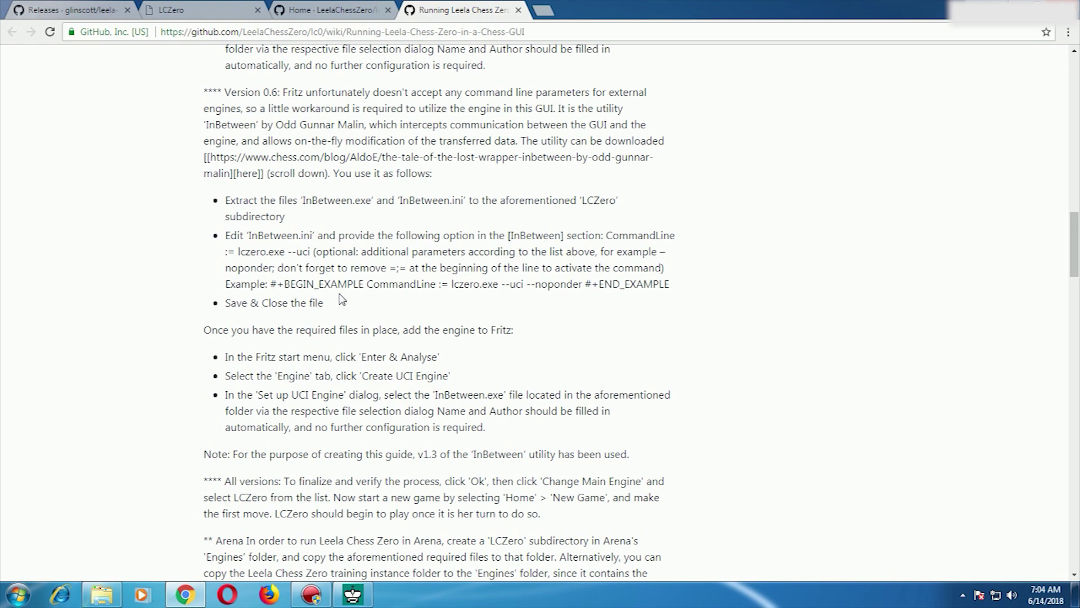
scroll(341, 298, "down", 3)
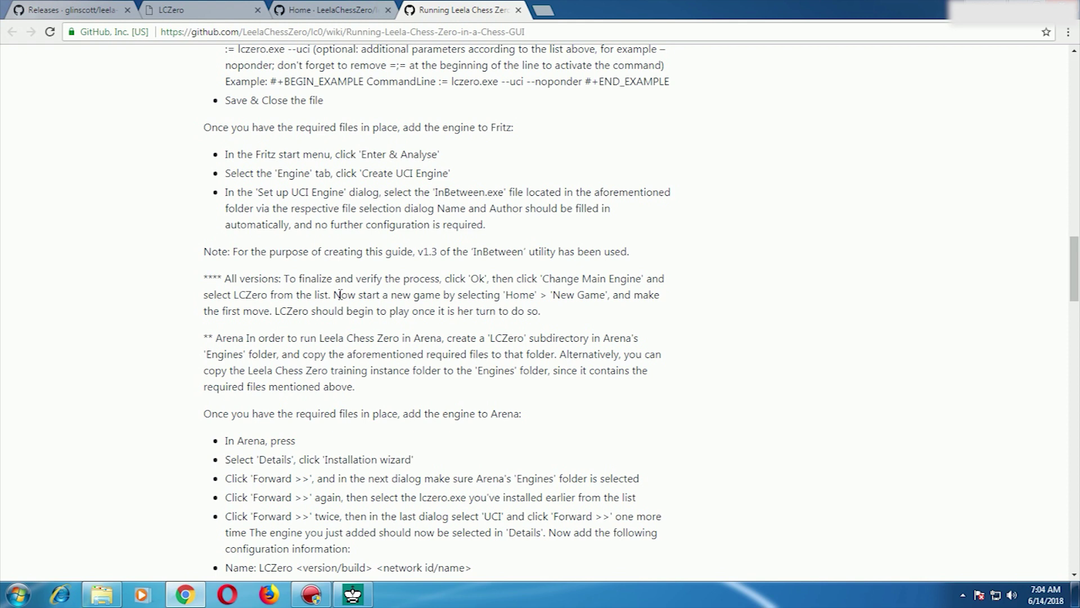
scroll(343, 295, "down", 6)
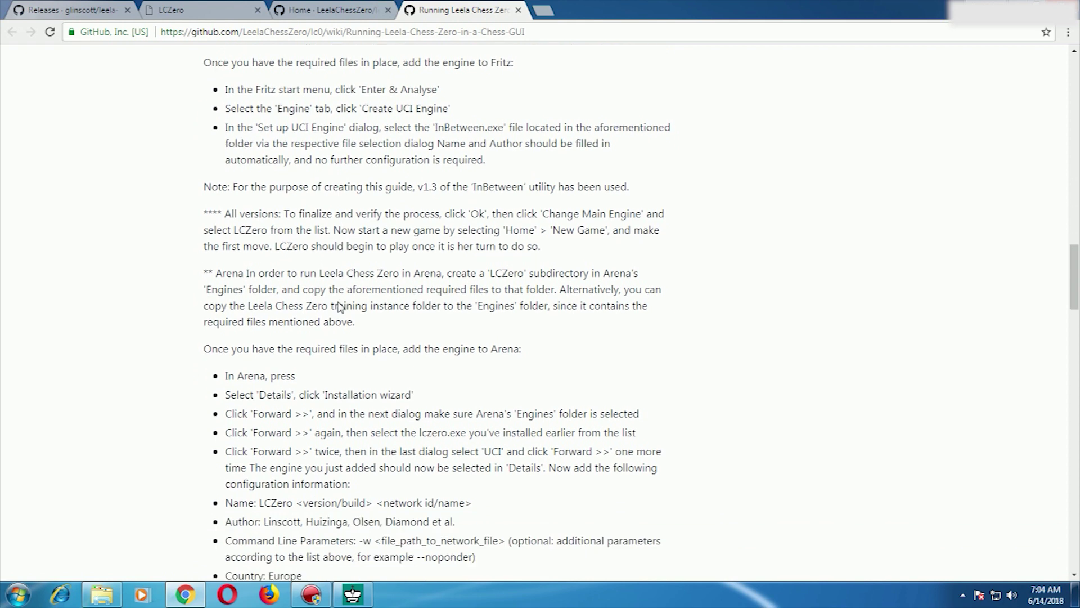
scroll(339, 308, "down", 3)
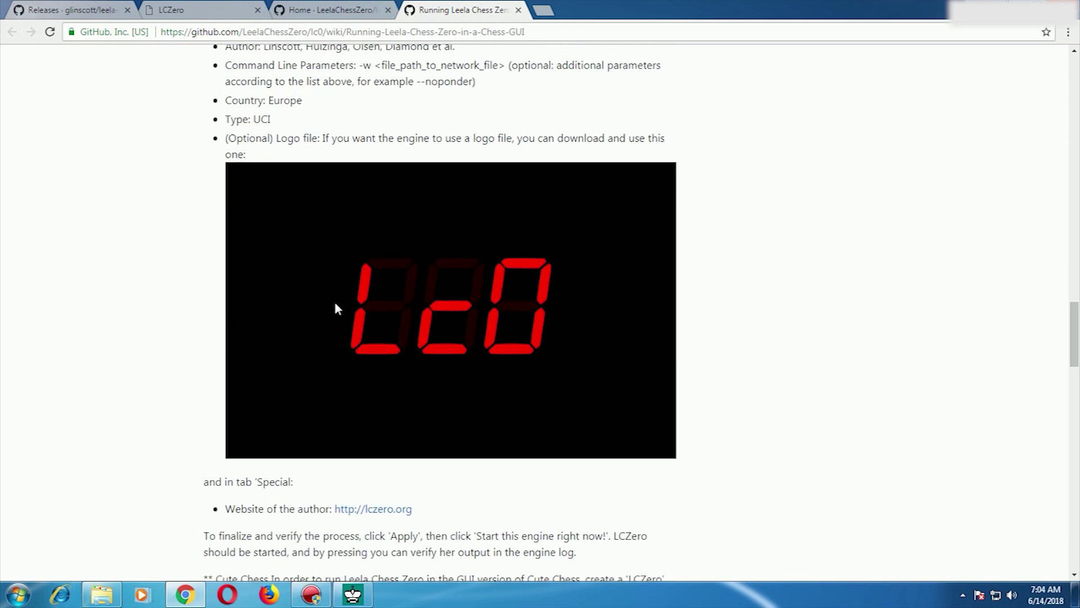